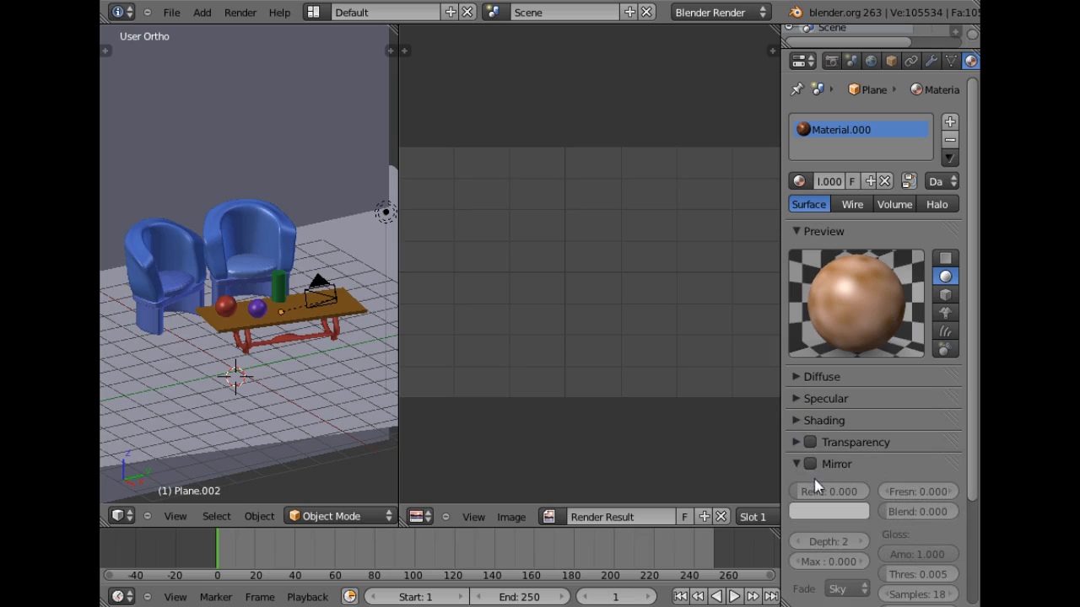
Examine the tabletop's mirror options and the settings of the camera, the point lamp and the hemi lamp
scroll(972, 482, down, 4)
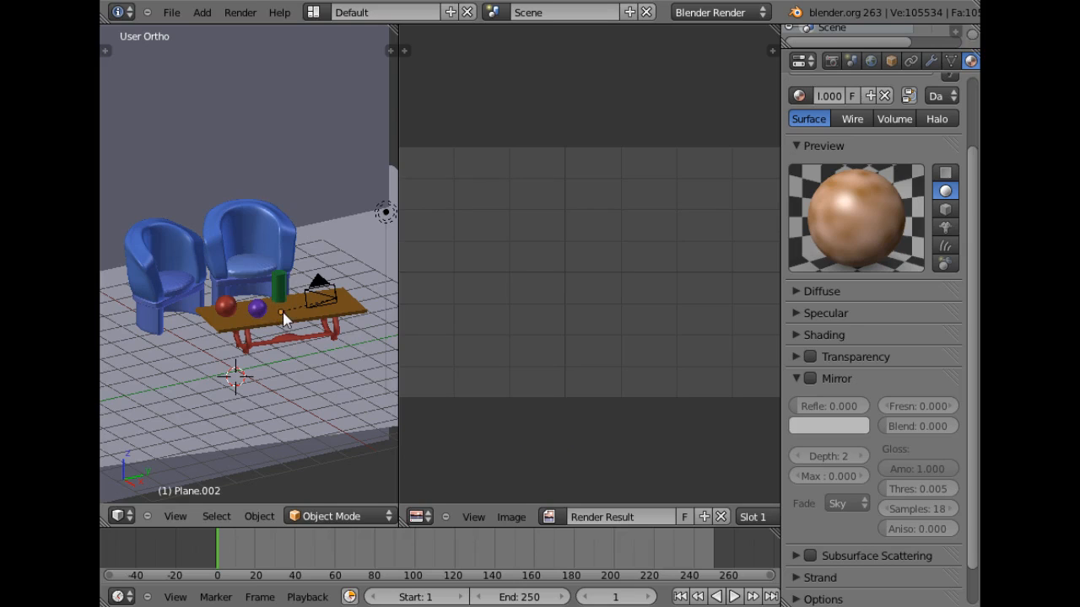
right_click(323, 292)
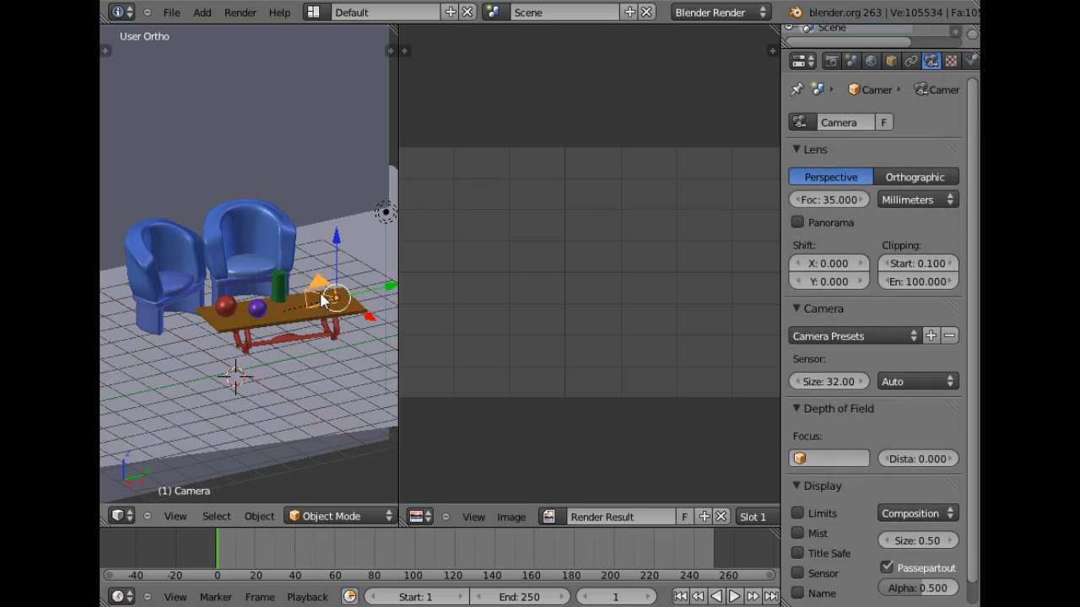
right_click(386, 214)
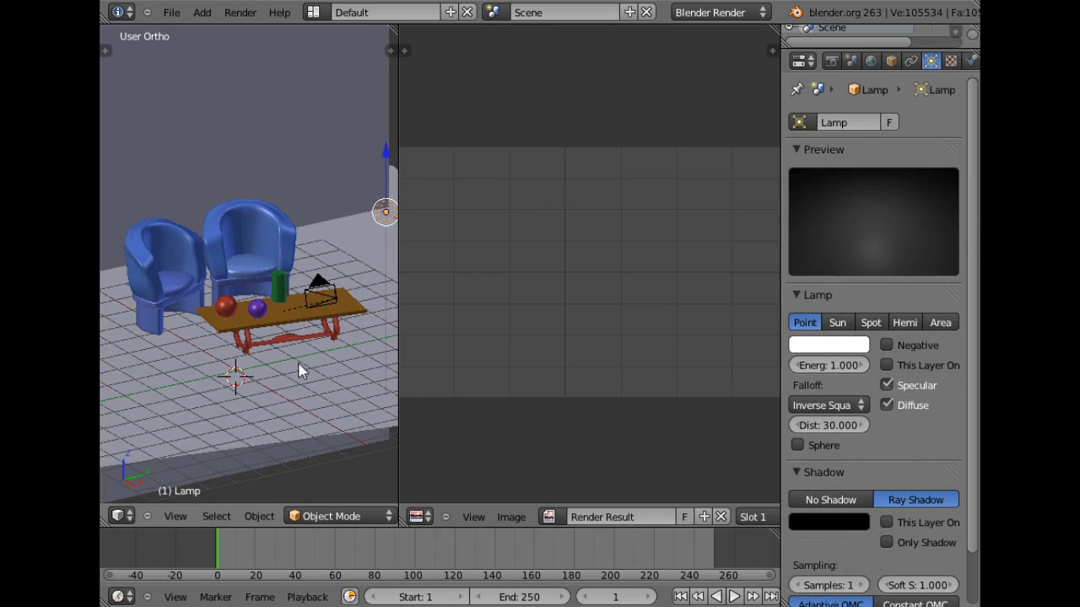
shift+middle_drag(329, 306, 271, 354)
right_click(376, 167)
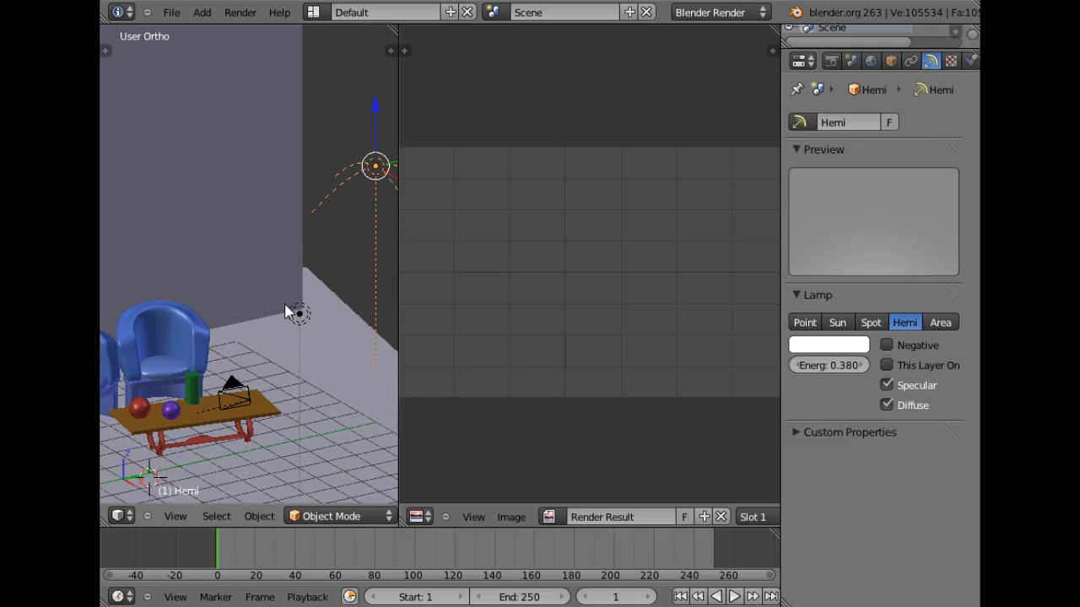
Set the hemi lamp's energy to 1
key(shift+a)
mouse_move(815, 372)
mouse_down()
mouse_move(807, 365)
mouse_move(857, 365)
mouse_move(832, 363)
mouse_up()
click(832, 363)
text(1)
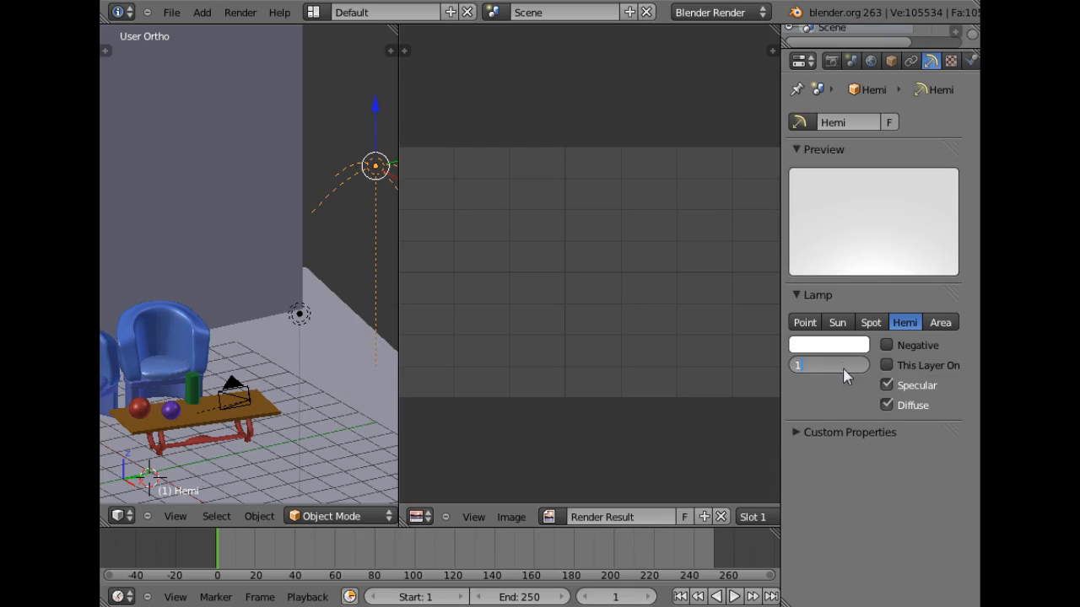
key(Return)
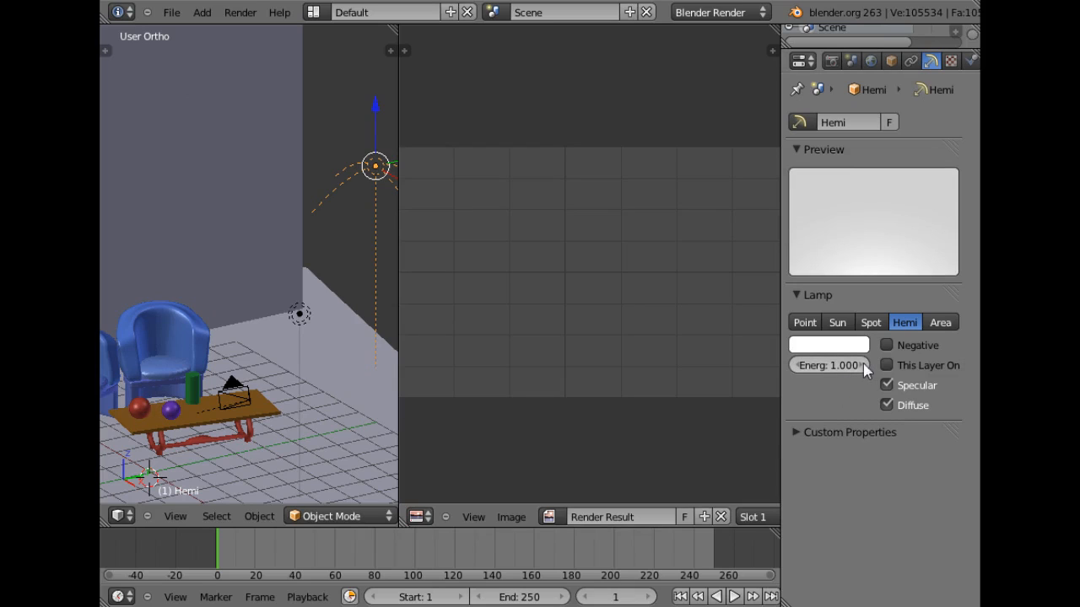
Set the hemi lamp's energy to 0.36
click(860, 366)
text(0.36)
key(Return)
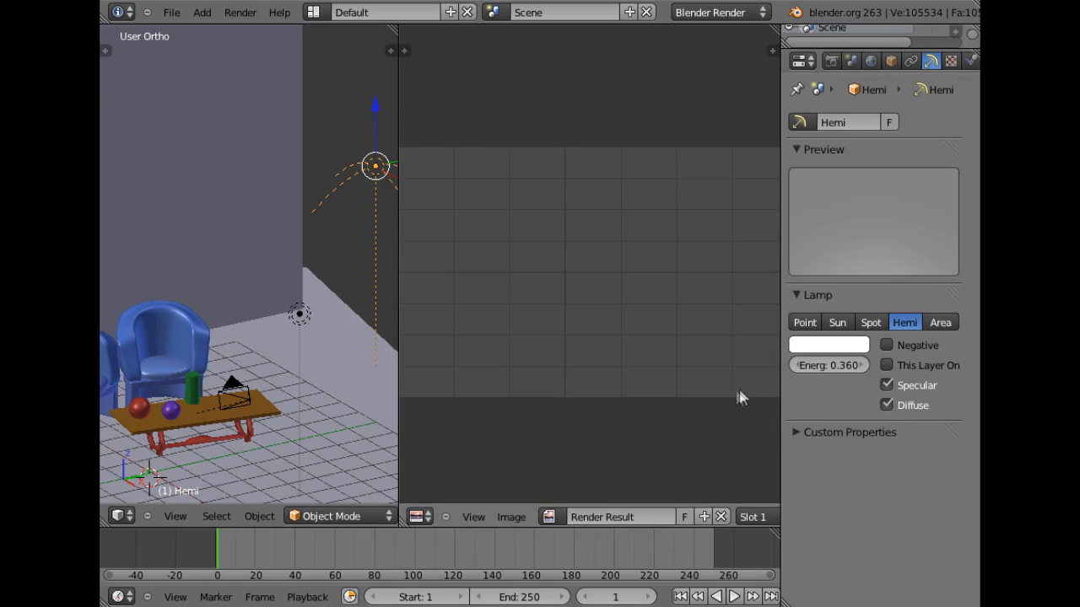
Select the wooden tabletop and render the scene in the UV/Image Editor
right_click(192, 422)
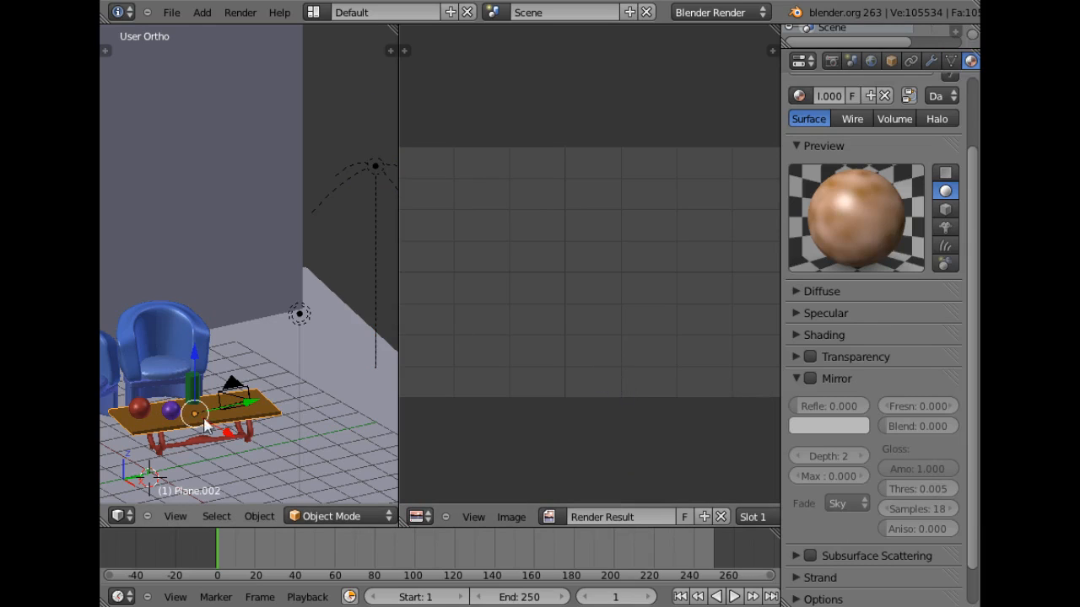
key(KP_Decimal)
shift+middle_drag(205, 409, 274, 334)
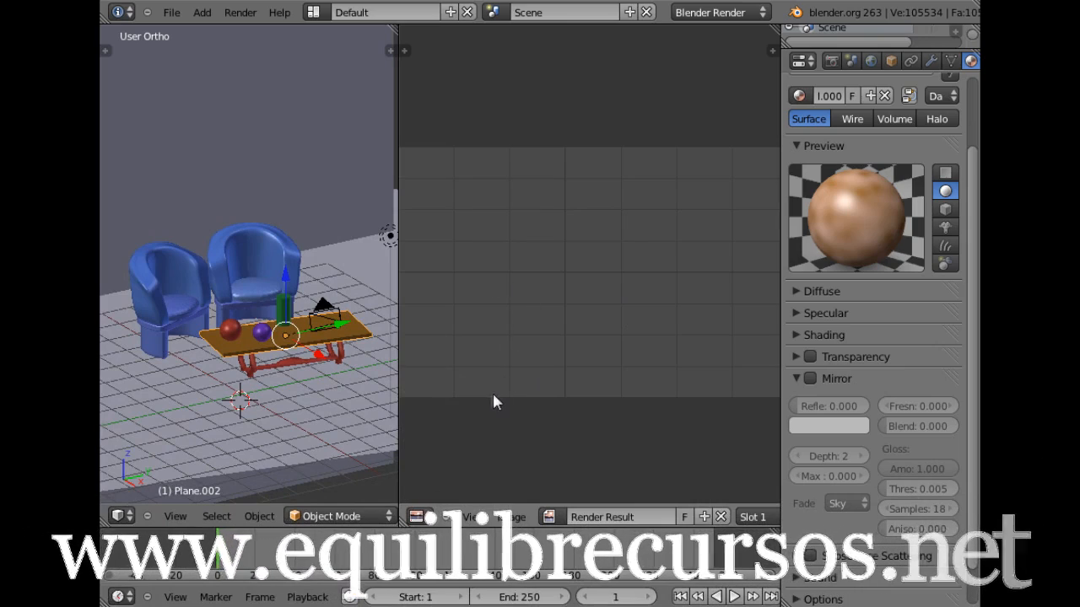
click(415, 516)
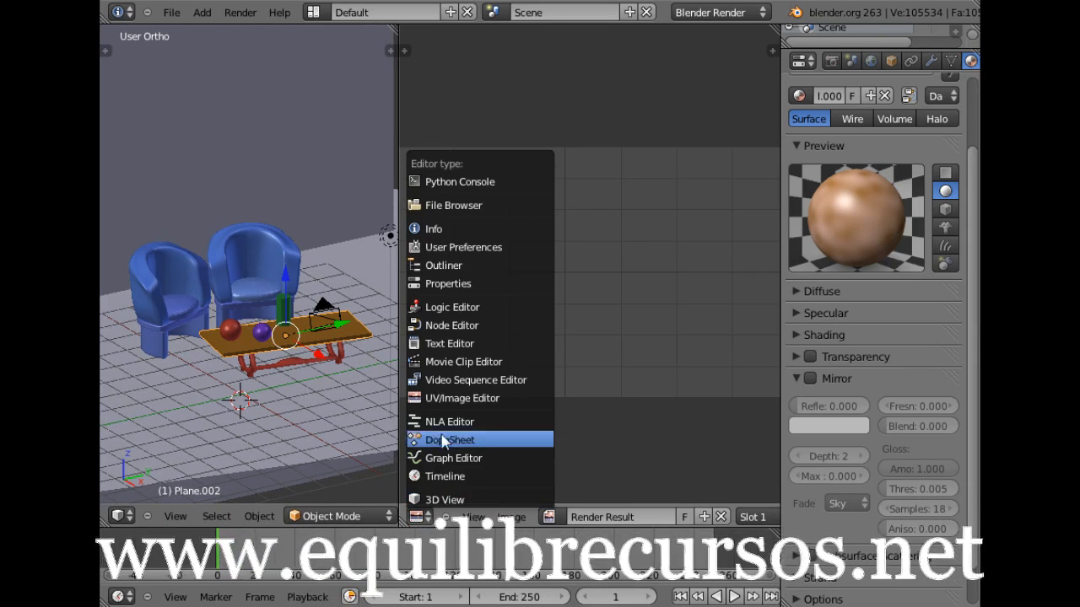
click(419, 519)
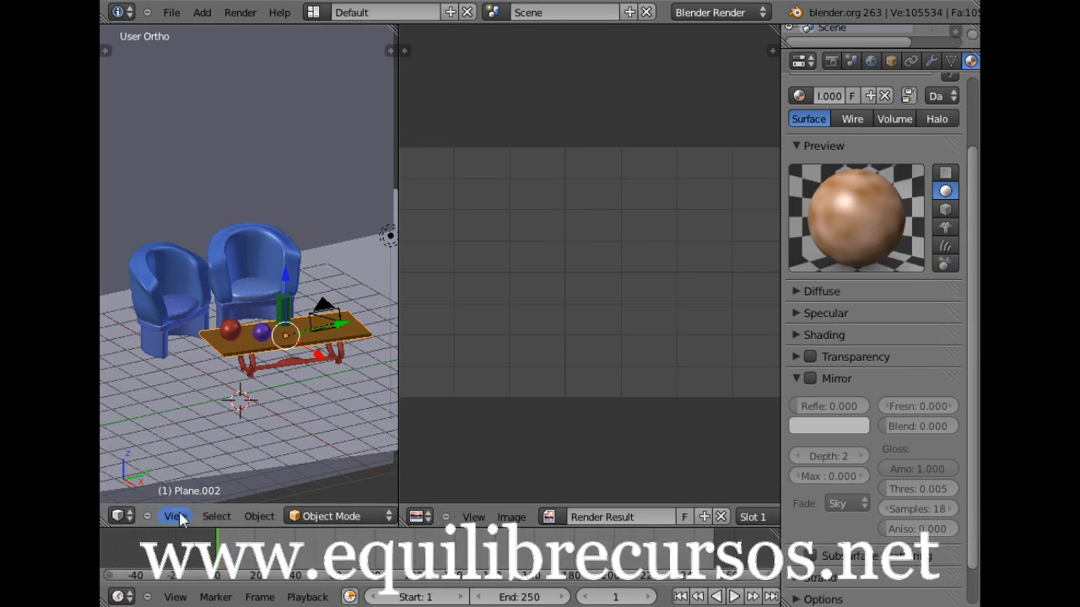
click(416, 516)
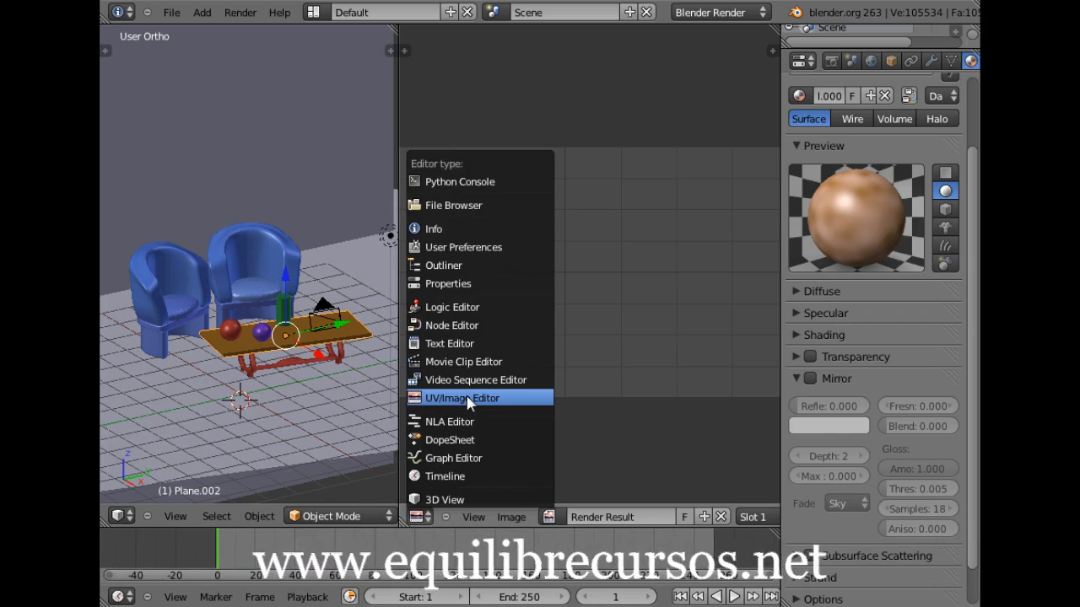
click(546, 398)
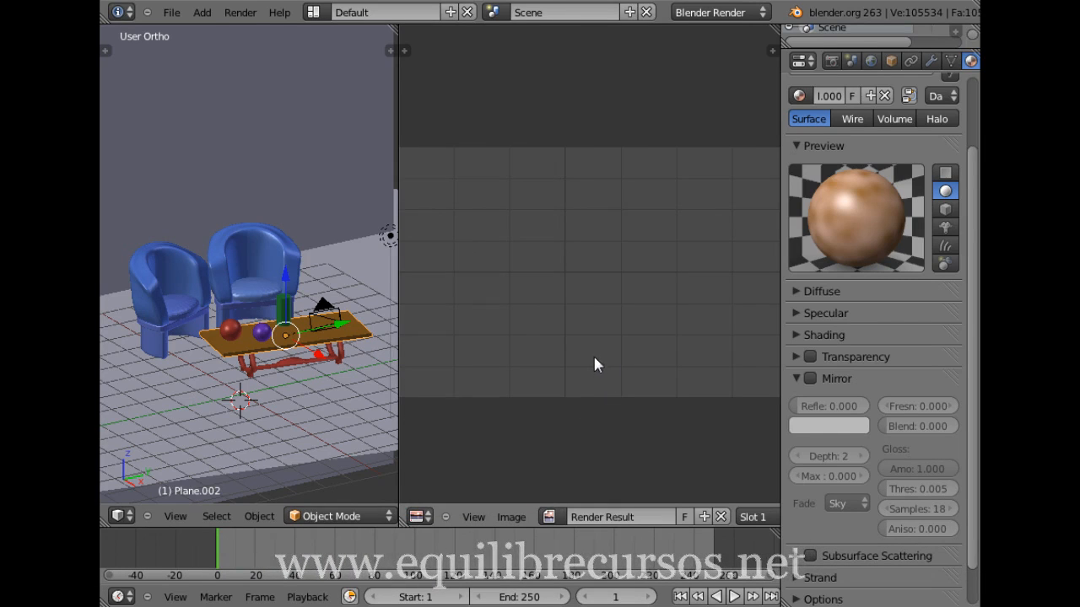
key(F12)
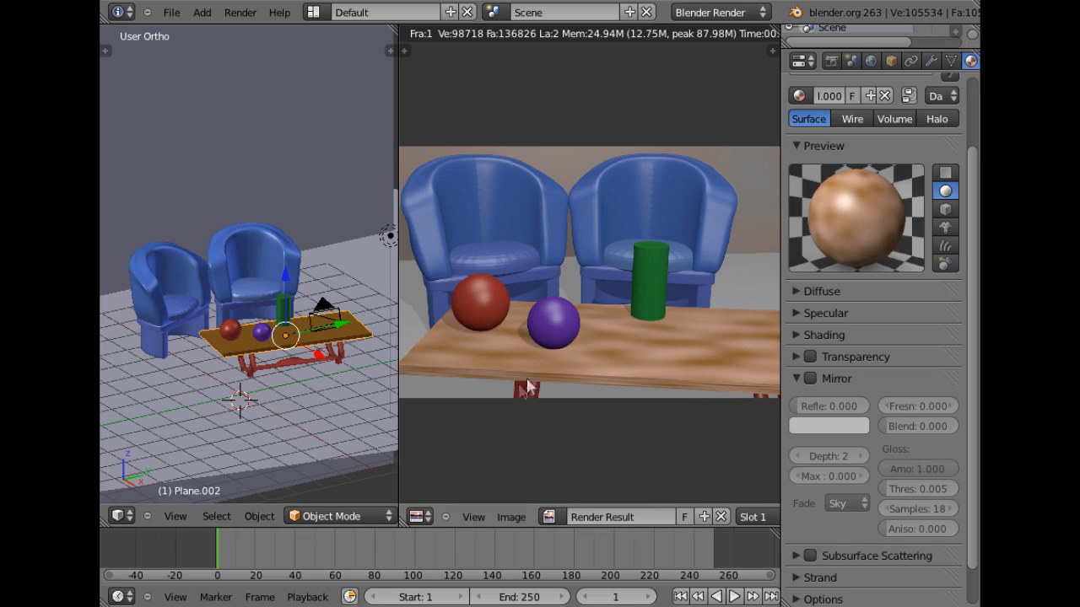
Enable Mirror on the tabletop material with a reflectivity of about 0.235 and render the scene
click(810, 379)
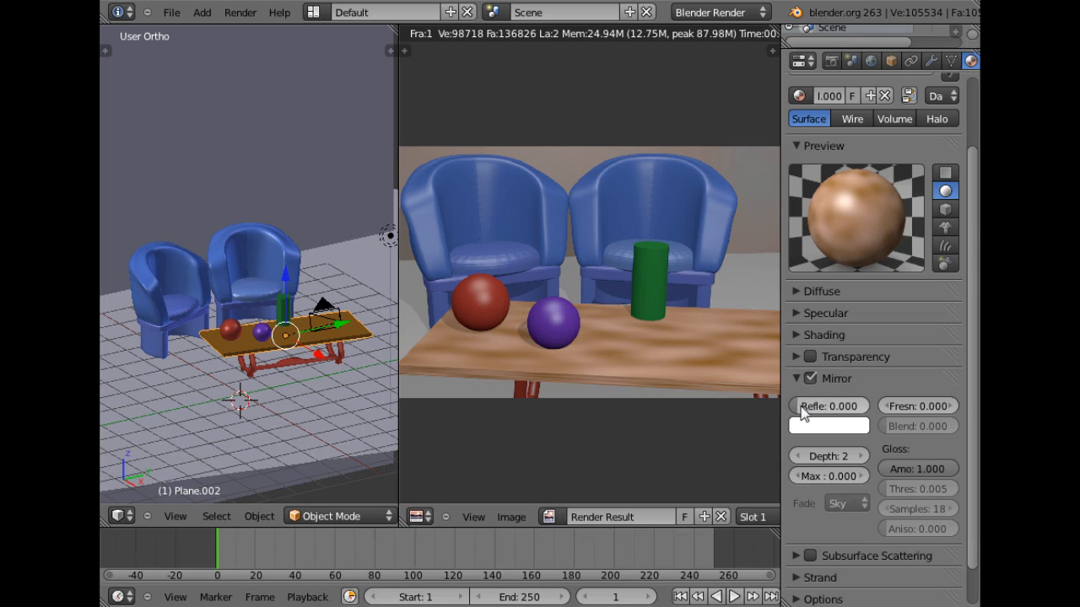
drag(801, 411, 817, 414)
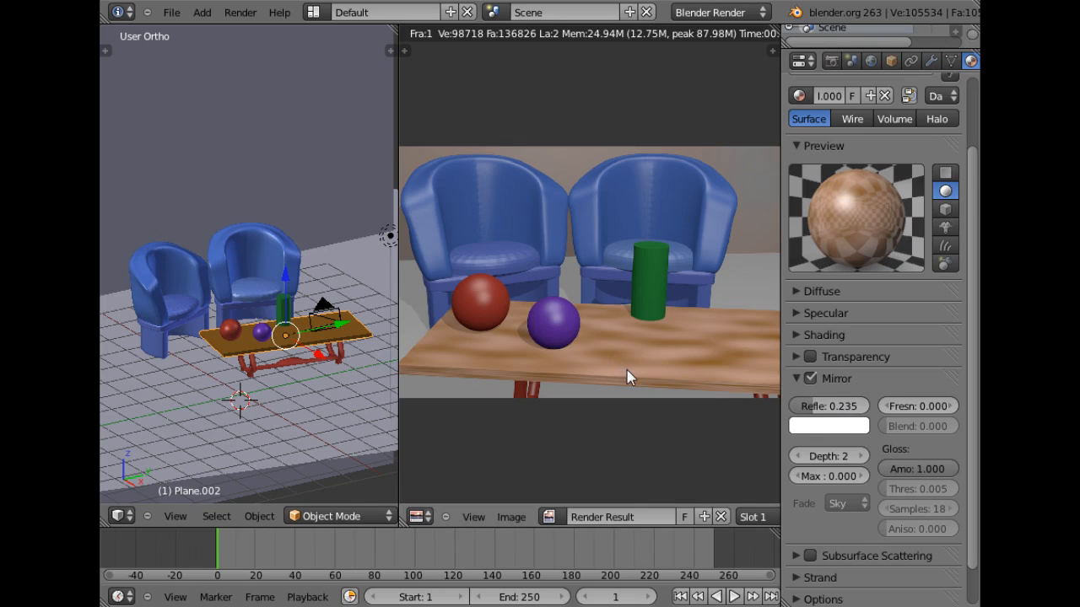
key(F12)
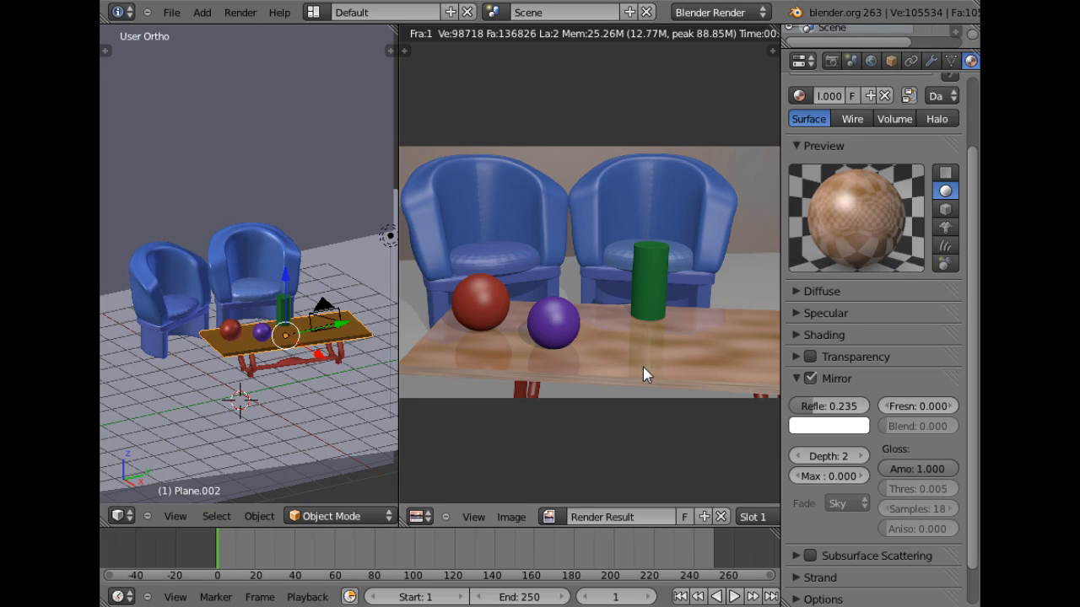
Set the tabletop's mirror reflectivity to 0.5 and render the scene
click(829, 406)
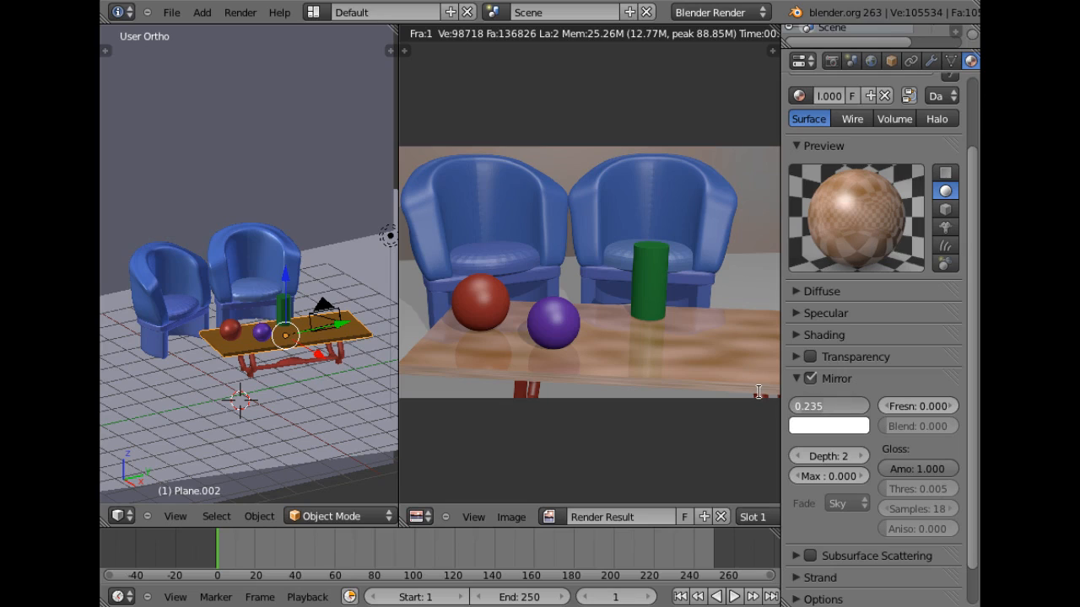
text(0.5)
key(Return)
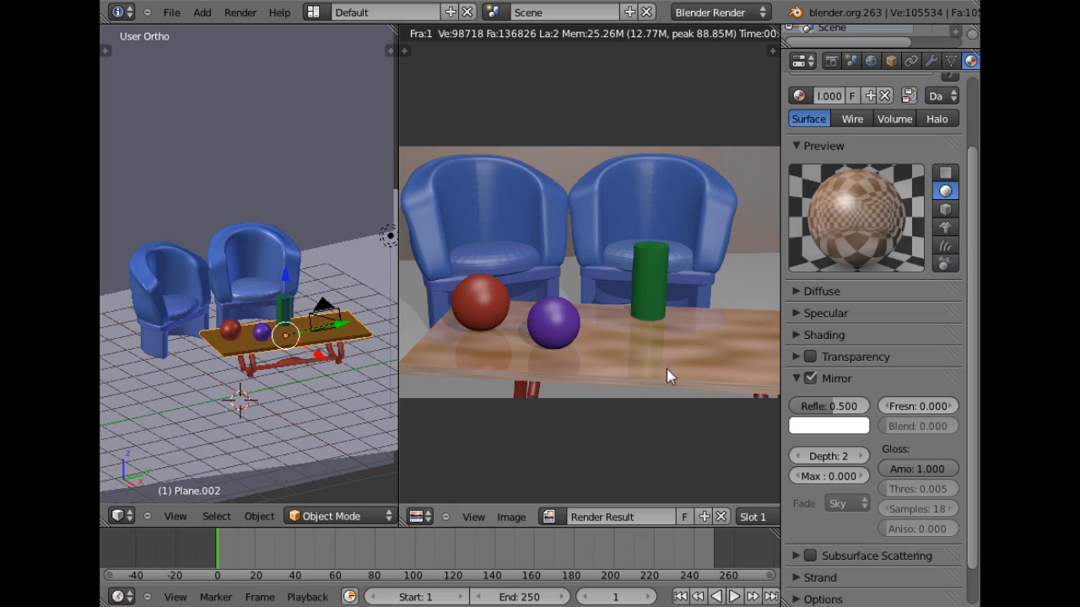
key(F12)
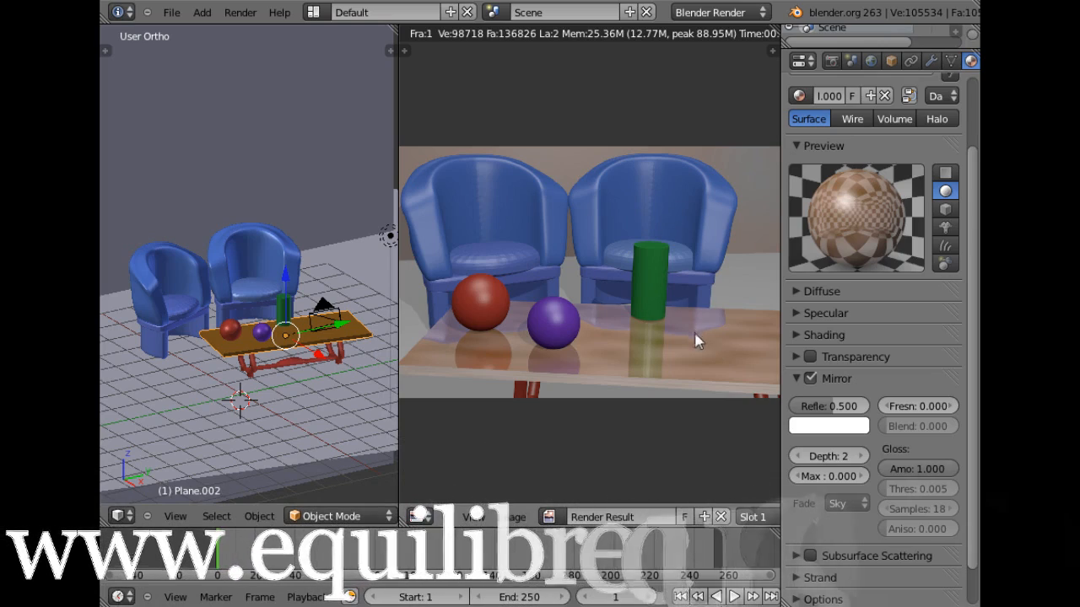
Set the tabletop's mirror reflectivity to the maximum of 1 and render the scene
click(855, 405)
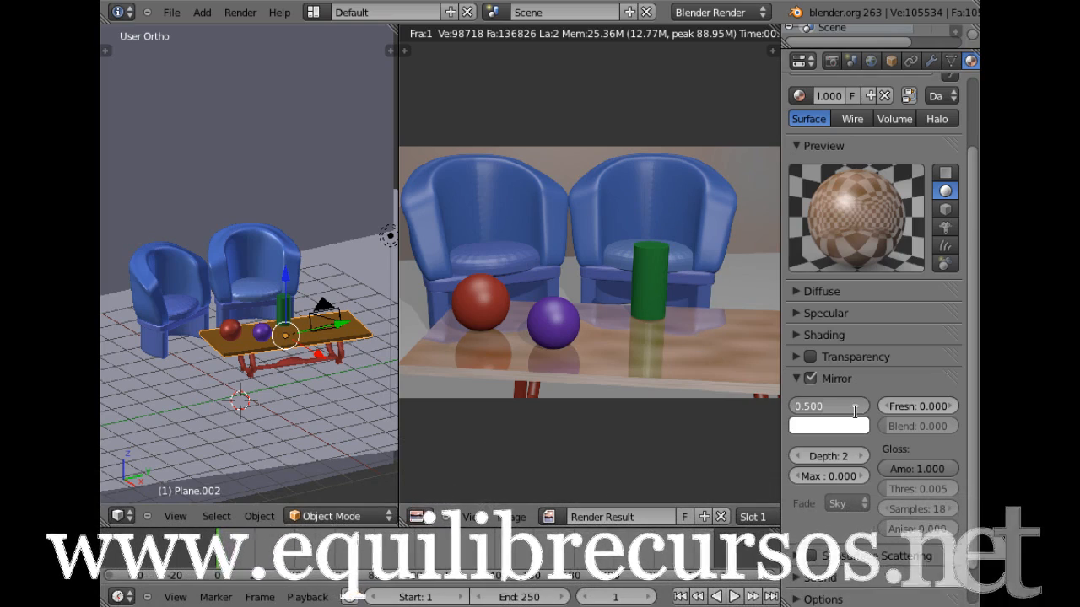
text(1)
key(Return)
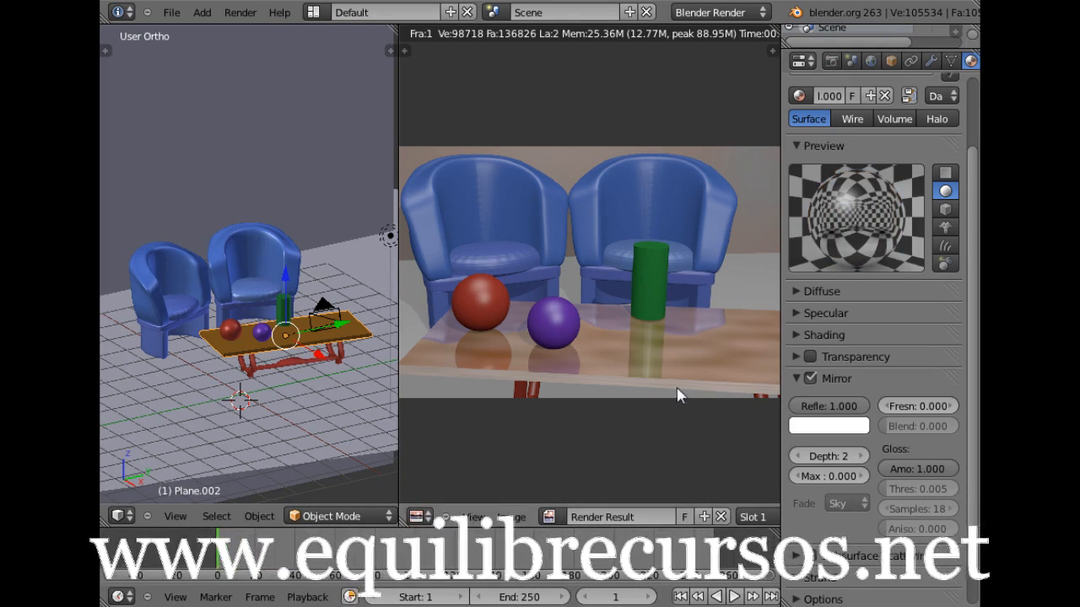
key(F12)
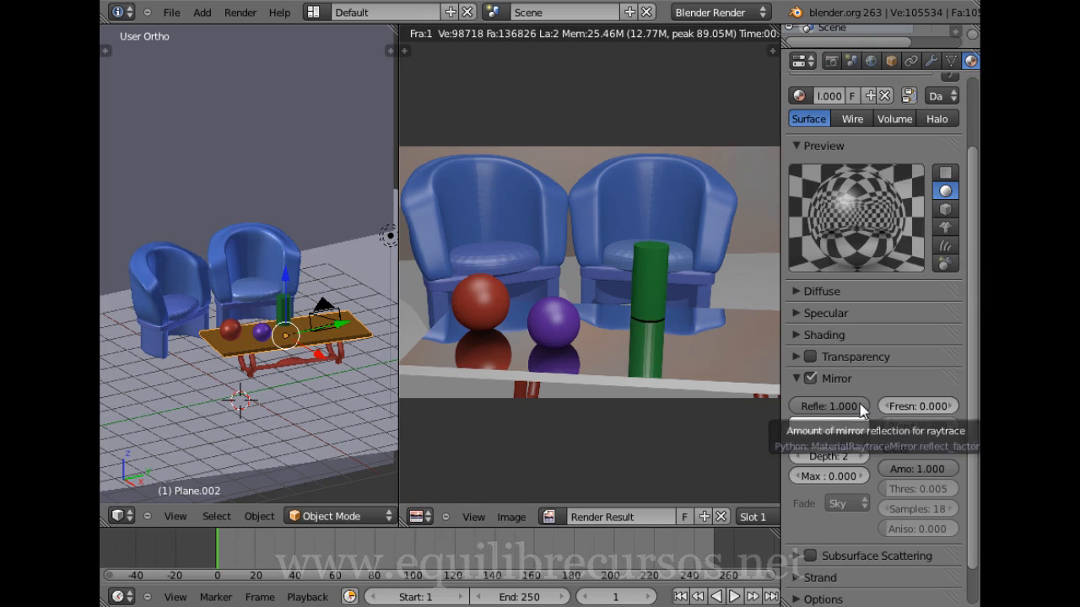
Lower the tabletop's mirror reflectivity to about 0.776 and render the scene
drag(860, 408, 846, 410)
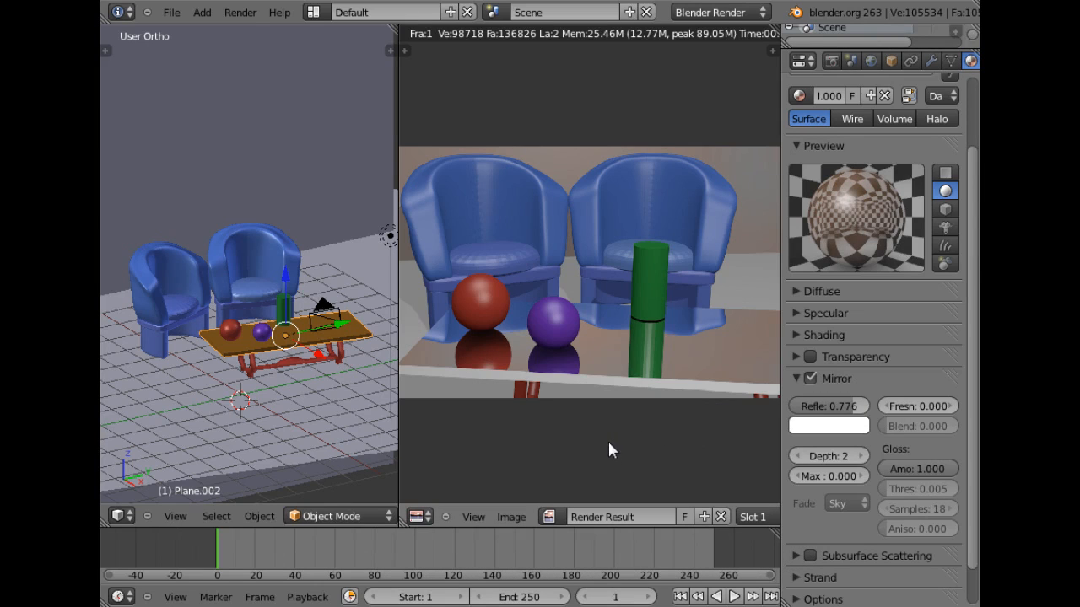
key(F12)
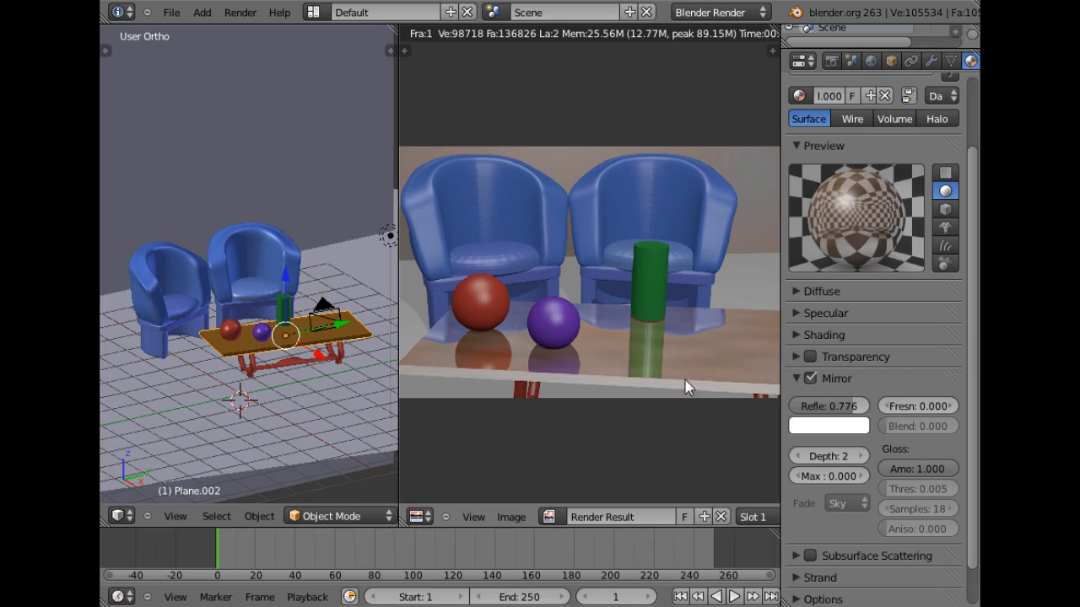
Set the tabletop's mirror Fresnel to 1 and render the scene
click(917, 406)
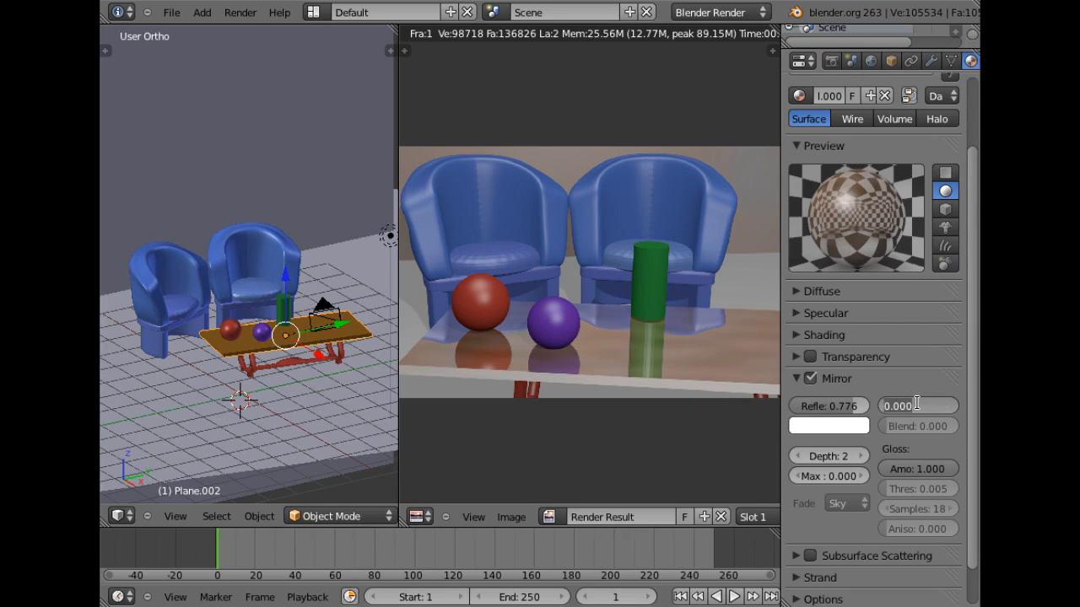
text(1)
key(Return)
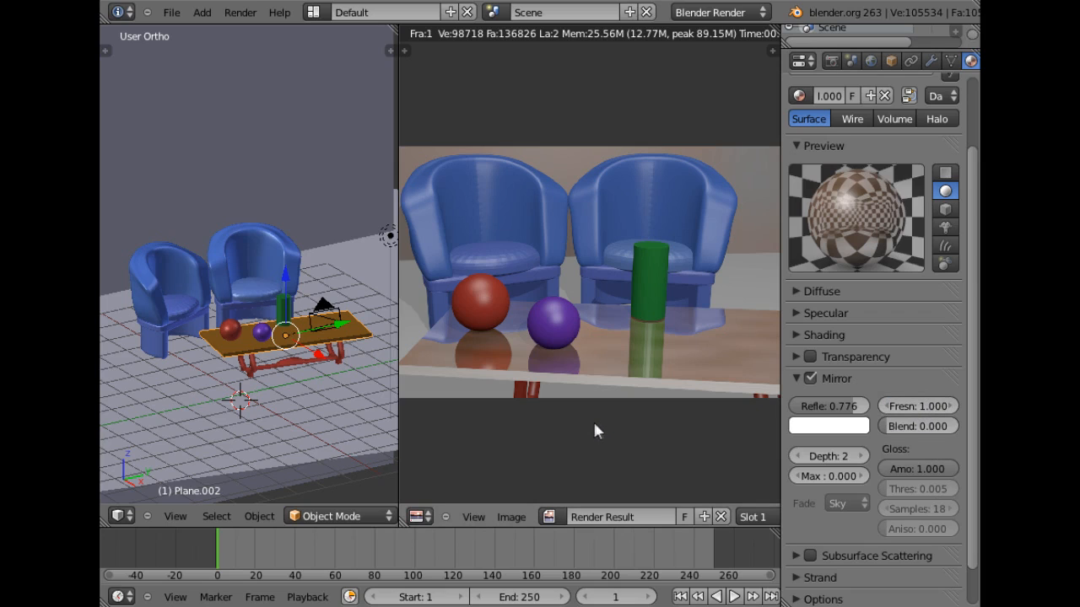
key(F12)
Try the mirror Fresnel Blend at 1 and at about 2.941, rendering the scene for each value
click(911, 427)
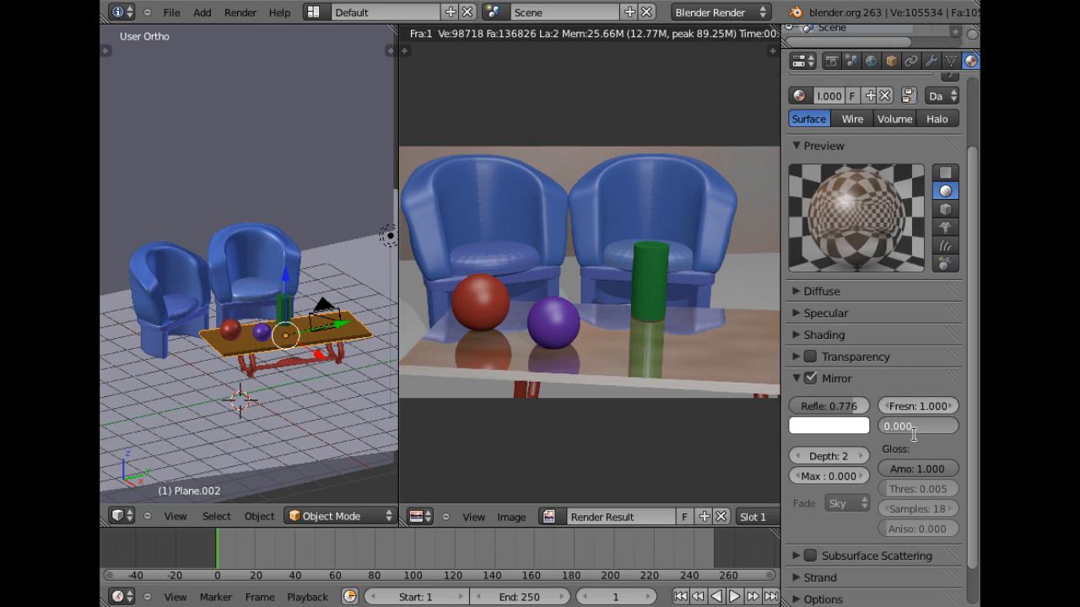
text(1)
key(Return)
key(F12)
drag(918, 426, 931, 432)
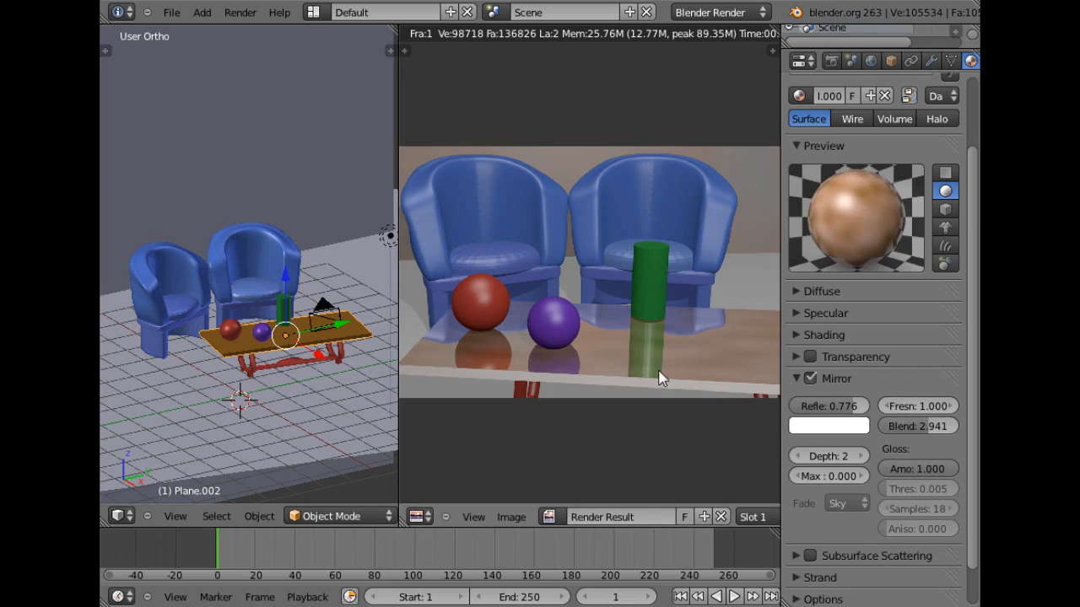
key(F12)
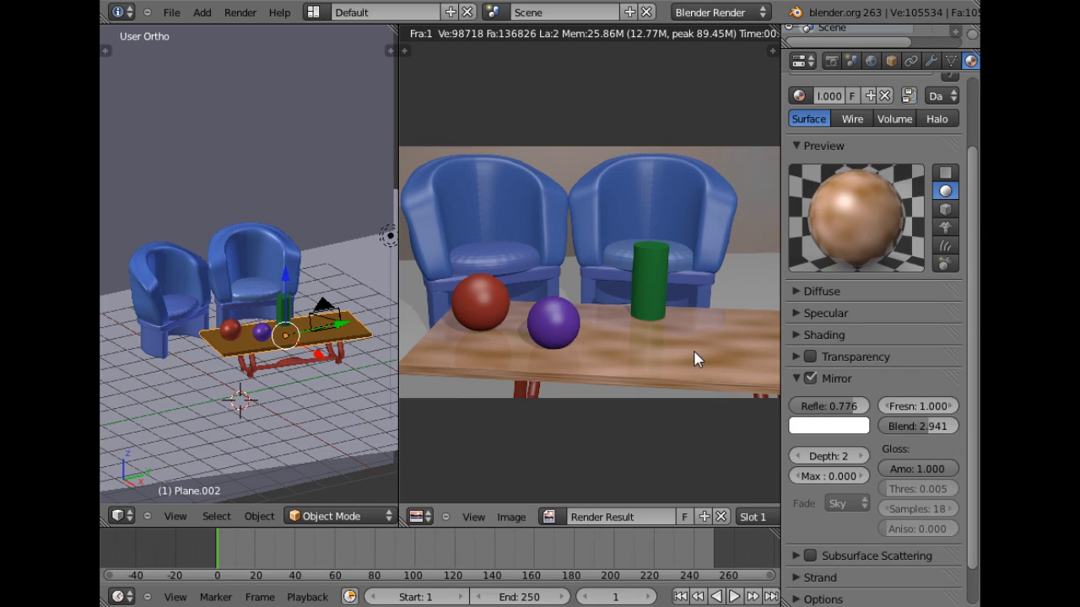
Reset both the mirror Blend and Fresnel values to 0
drag(924, 428, 881, 430)
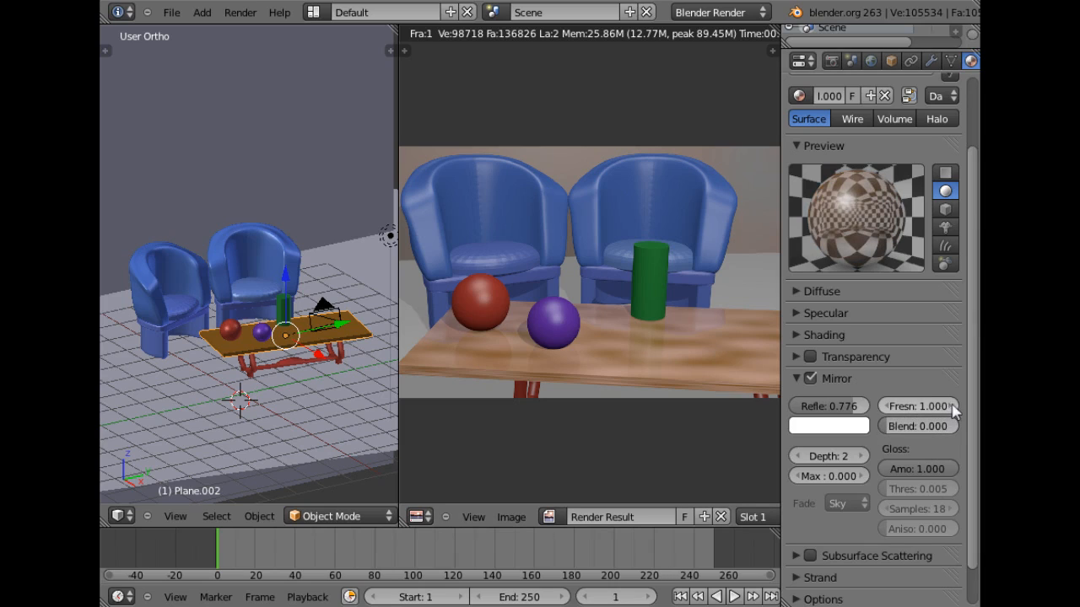
drag(950, 407, 897, 406)
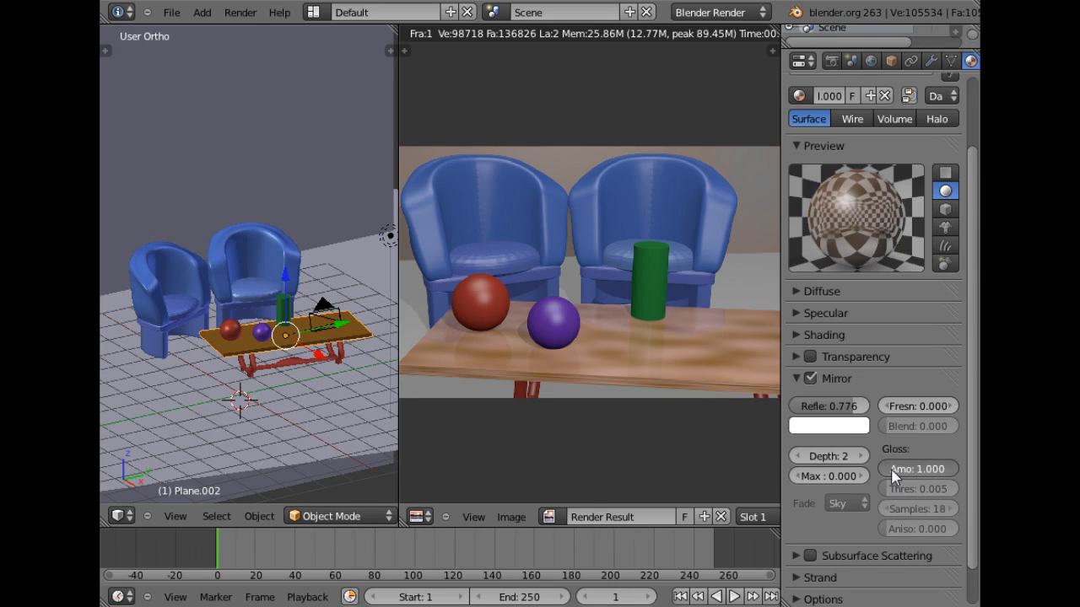
Set the mirror Gloss Amount of the tabletop material to 0 and render the scene
click(917, 469)
text(0)
key(Return)
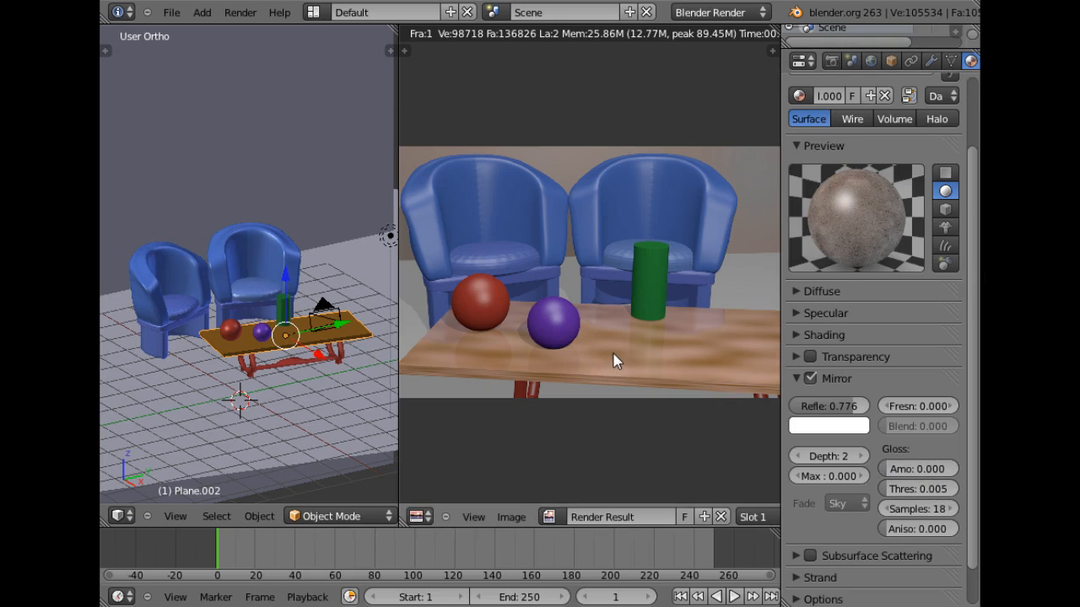
key(F12)
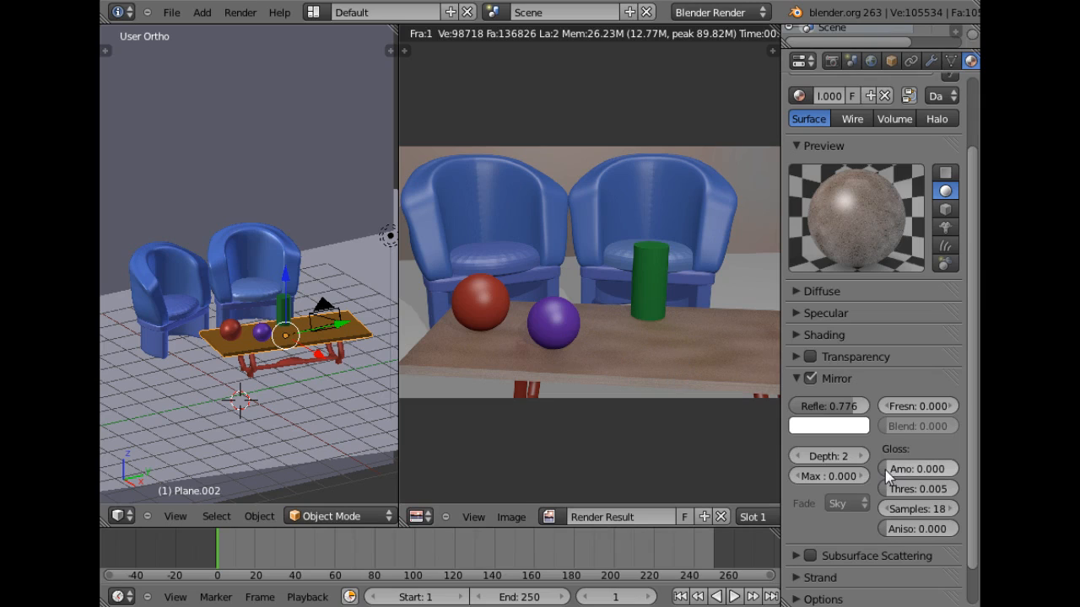
Restore the mirror Gloss Amount to 1 and render the scene
drag(885, 470, 966, 475)
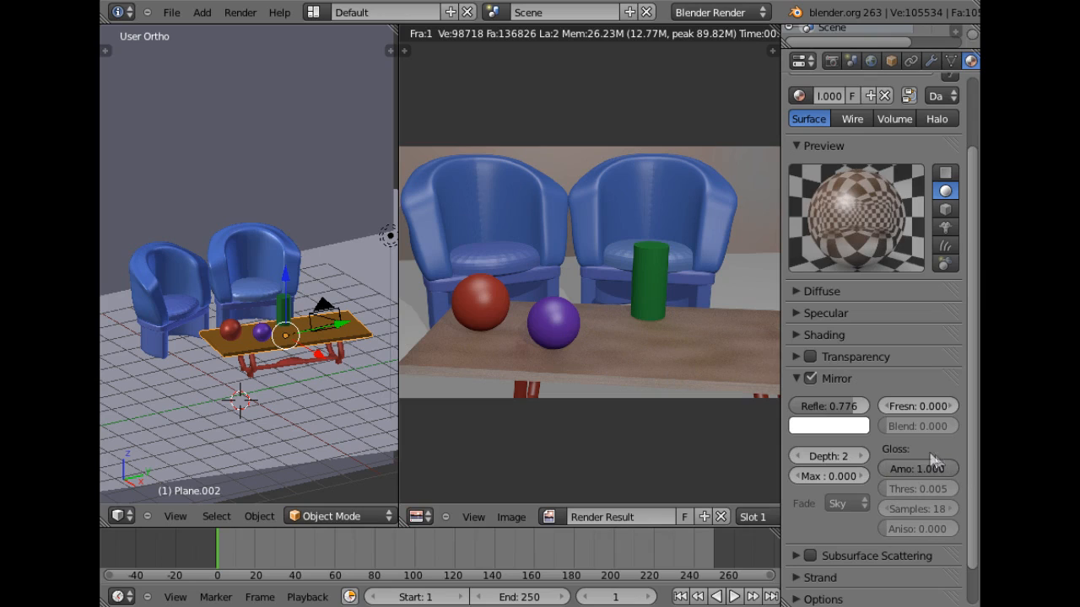
key(F12)
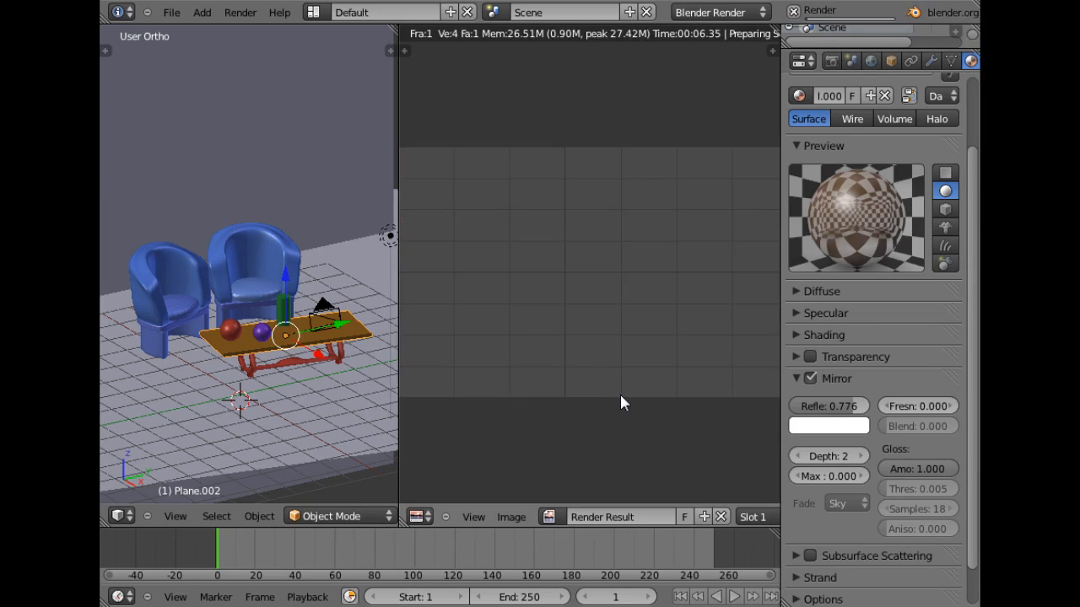